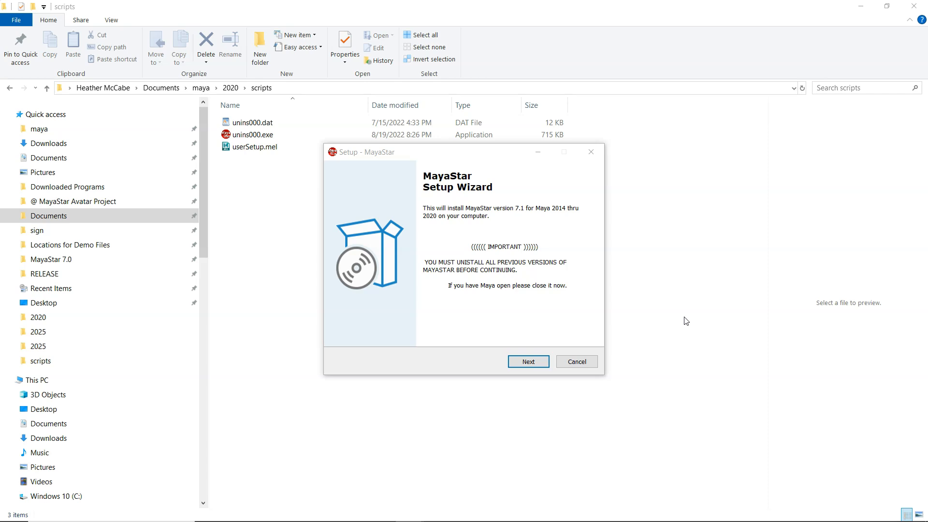
Start the MayaStar setup wizard and accept the license agreement
click(823, 407)
click(525, 363)
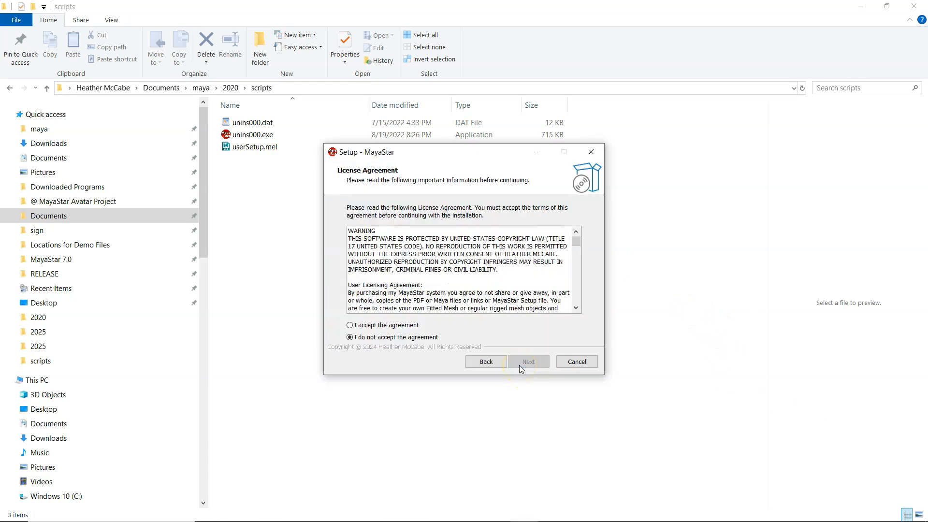
click(386, 325)
click(536, 368)
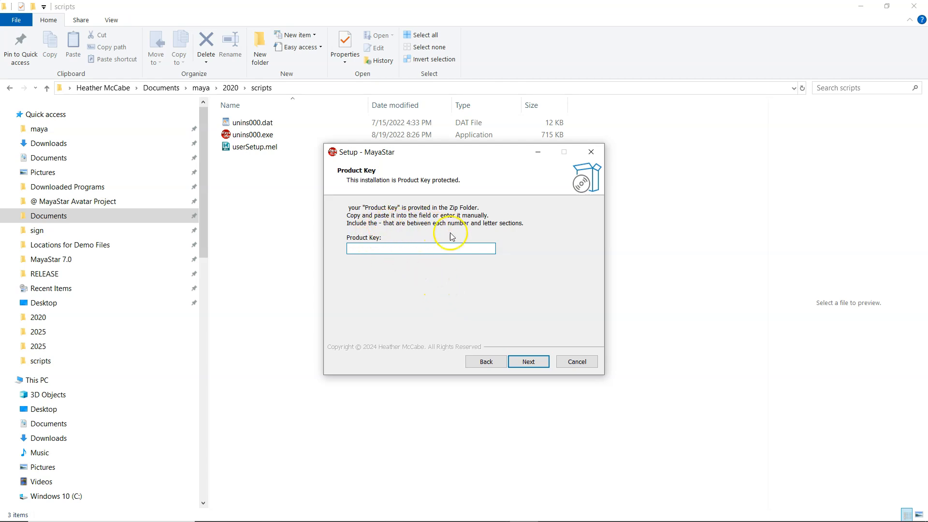
Paste the product key into the MayaStar setup and continue past the uninstall warning information
click(425, 251)
key(ctrl+v)
click(529, 364)
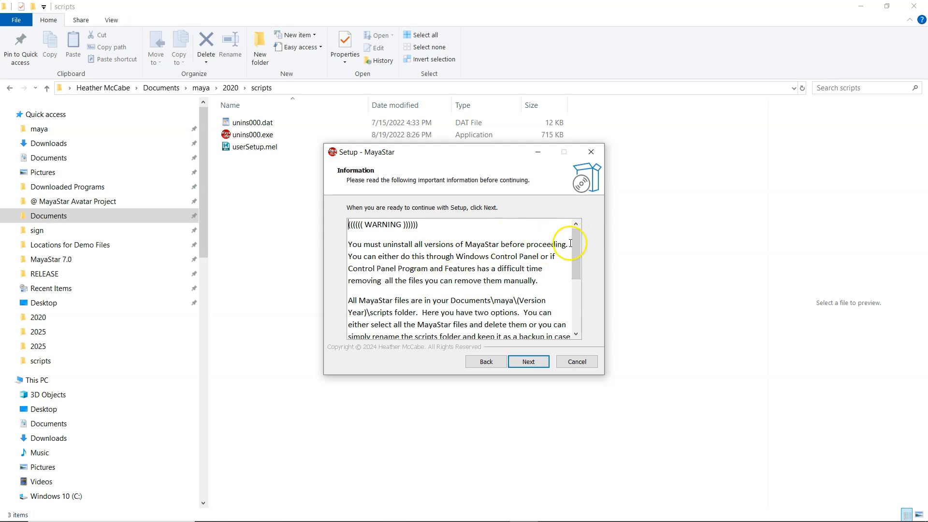
mouse_move(577, 244)
mouse_down()
mouse_move(578, 303)
mouse_move(571, 237)
mouse_up()
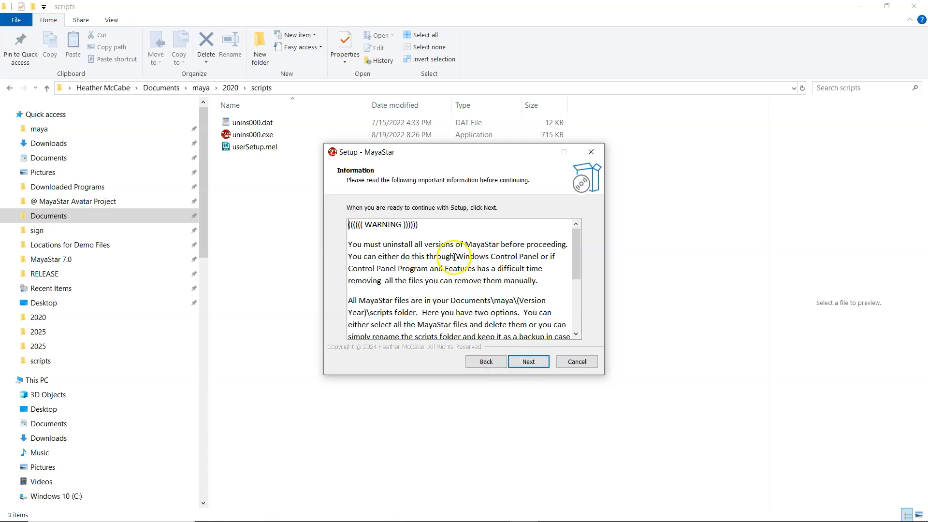
click(528, 362)
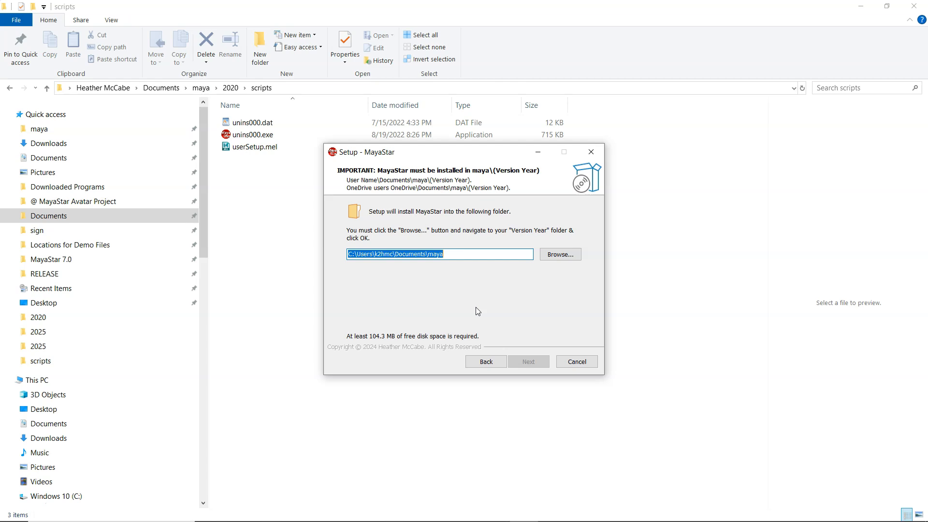
Browse for the install location and expand OneDrive, Documents and maya to examine the version-year folders there
click(561, 260)
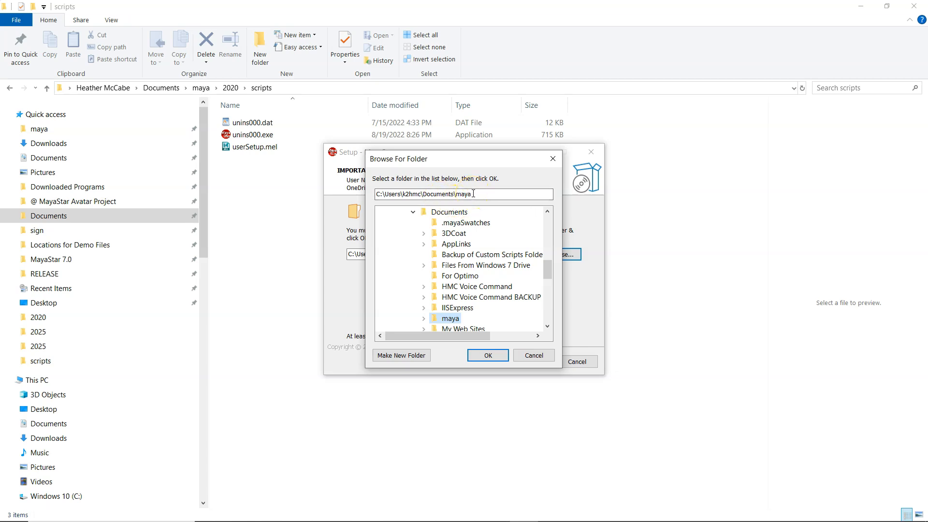
drag(548, 265, 558, 288)
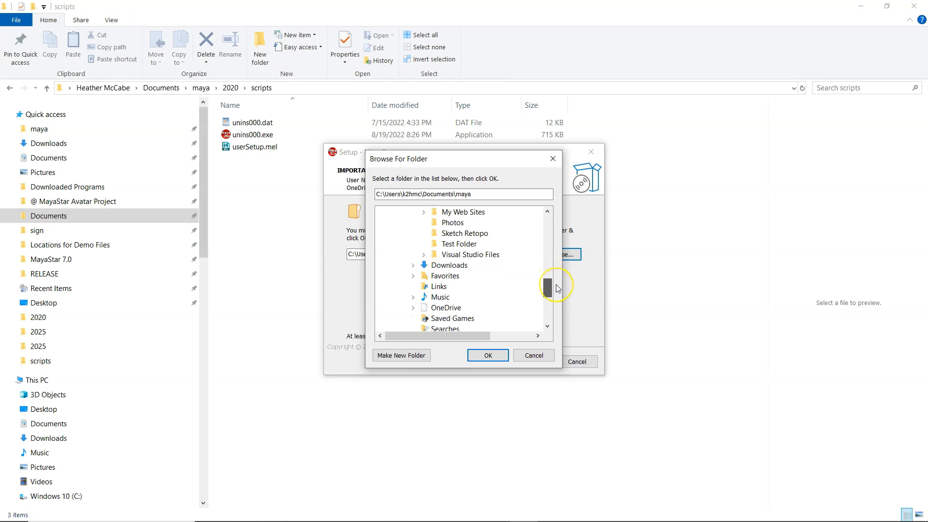
click(413, 308)
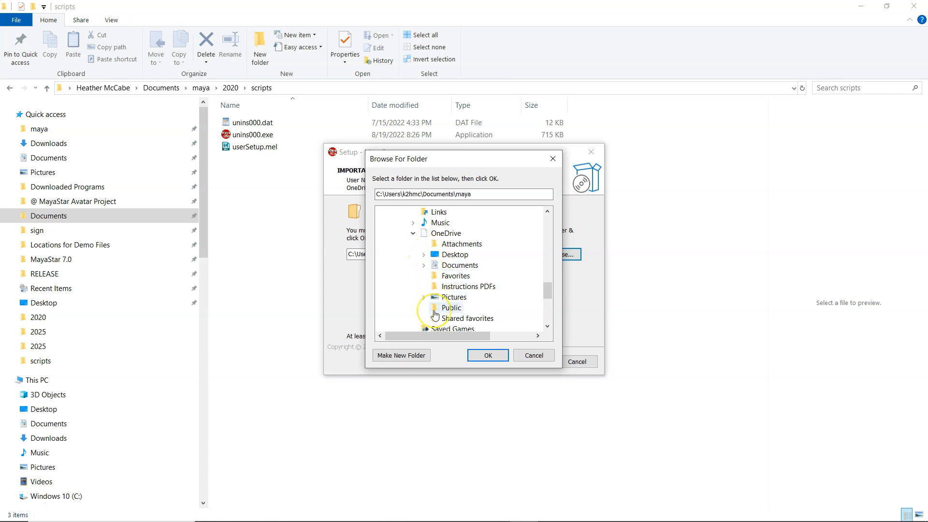
click(423, 265)
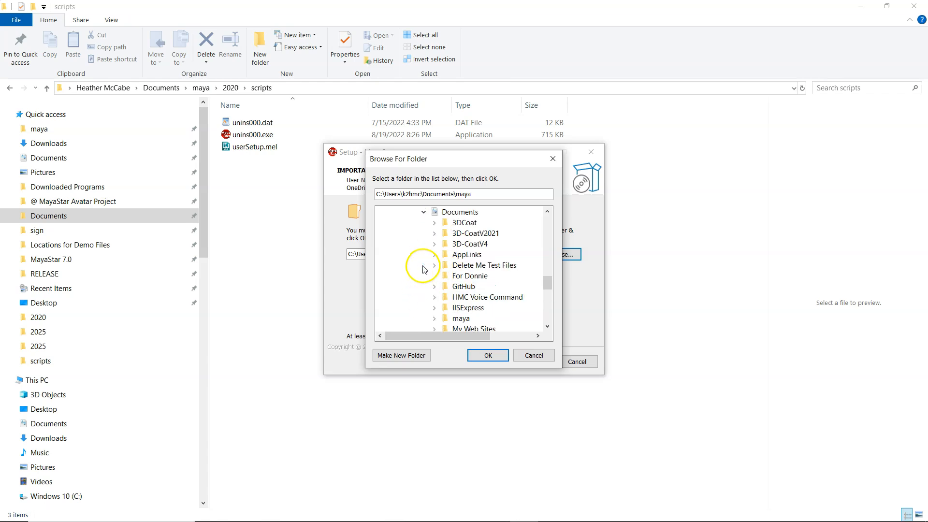
click(434, 318)
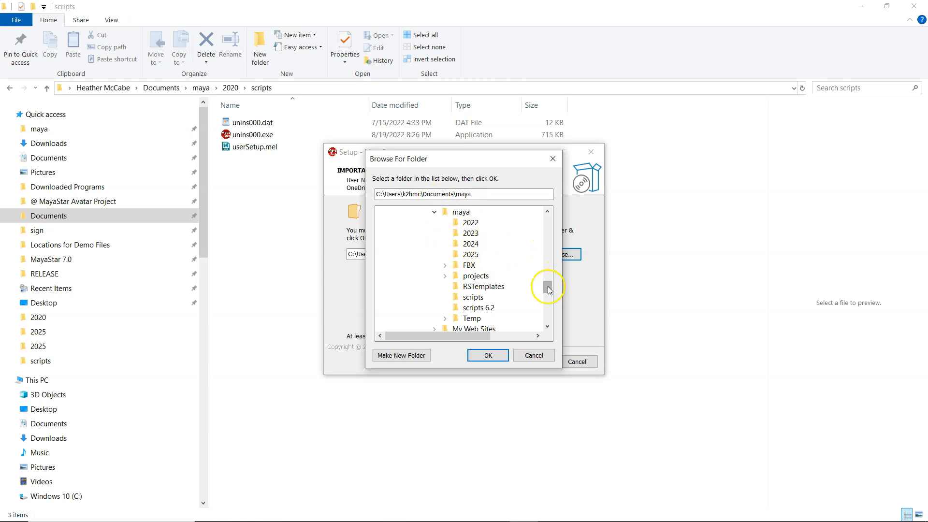
Choose the 2020 folder inside the local user's Documents\maya folder as the MayaStar install location
drag(549, 289, 543, 256)
click(448, 298)
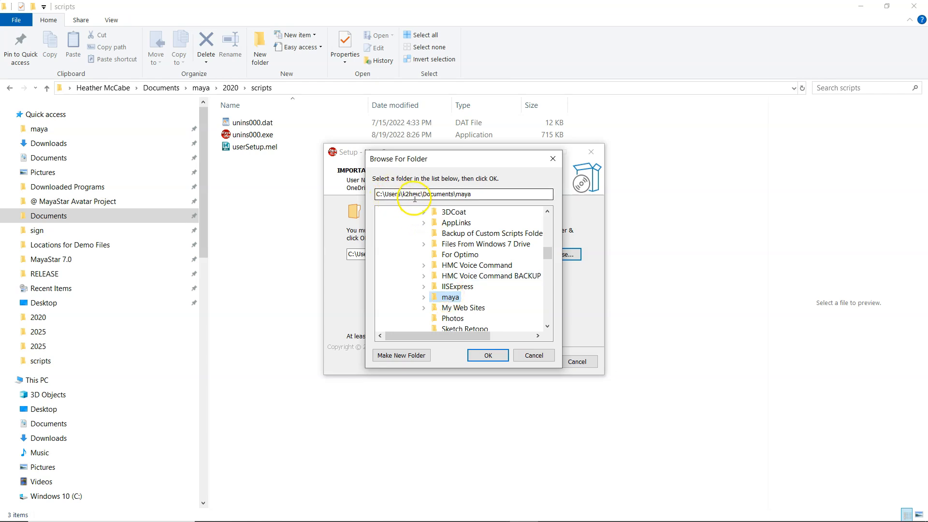
click(467, 193)
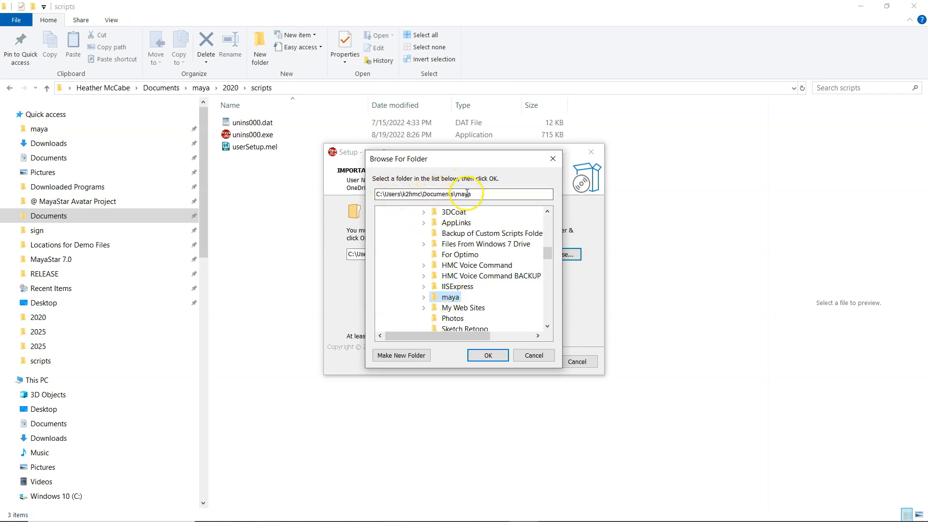
click(424, 297)
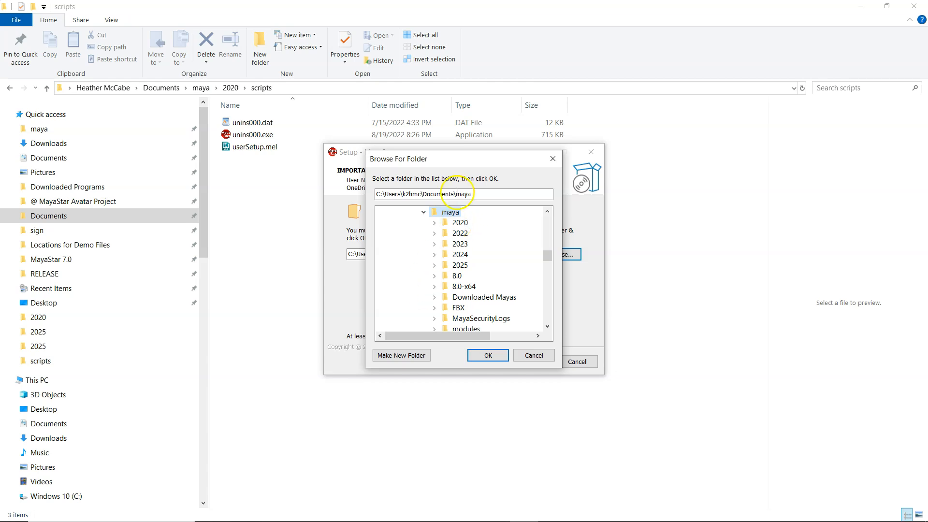
drag(467, 159, 677, 163)
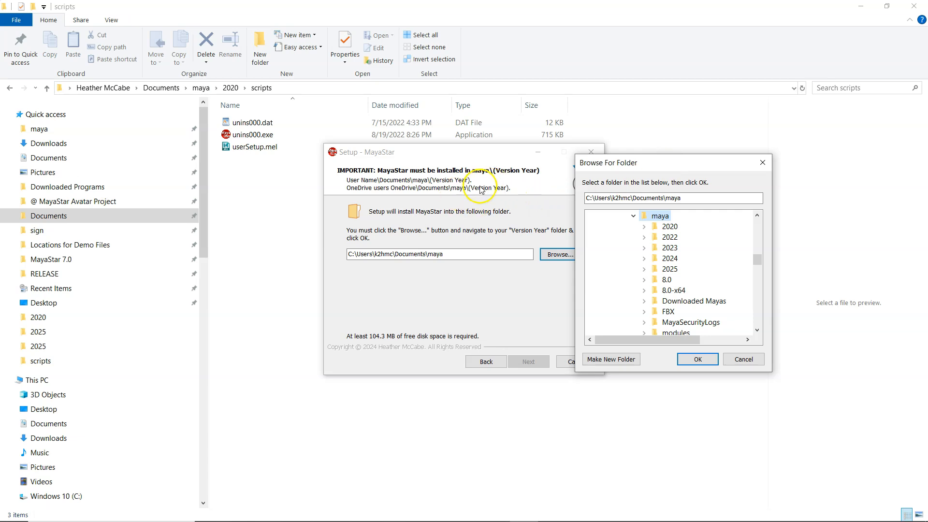
click(669, 229)
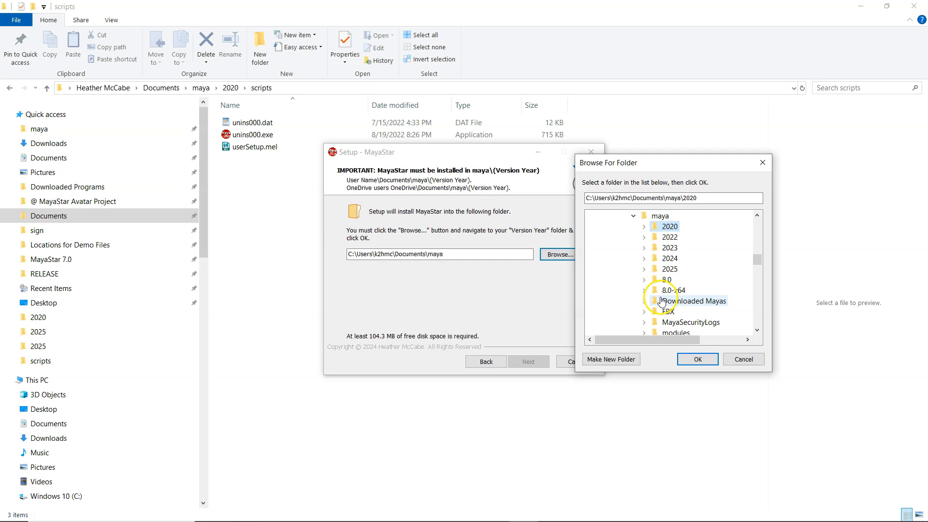
click(699, 359)
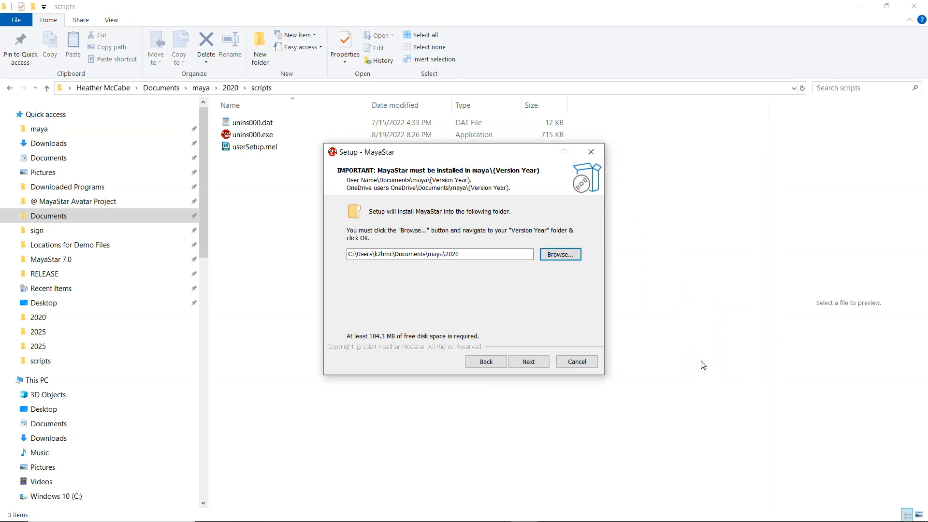
Install MayaStar into the chosen folder and finish the setup wizard
click(528, 362)
click(528, 362)
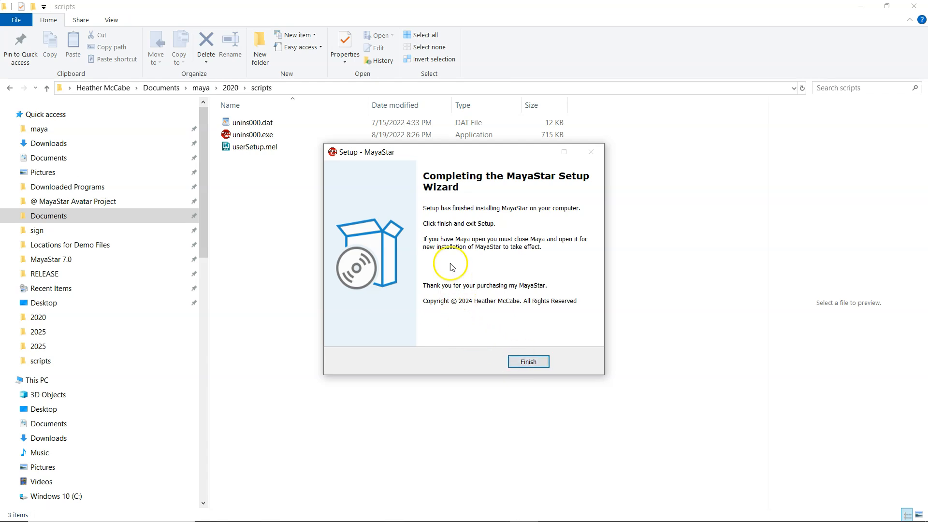
click(532, 363)
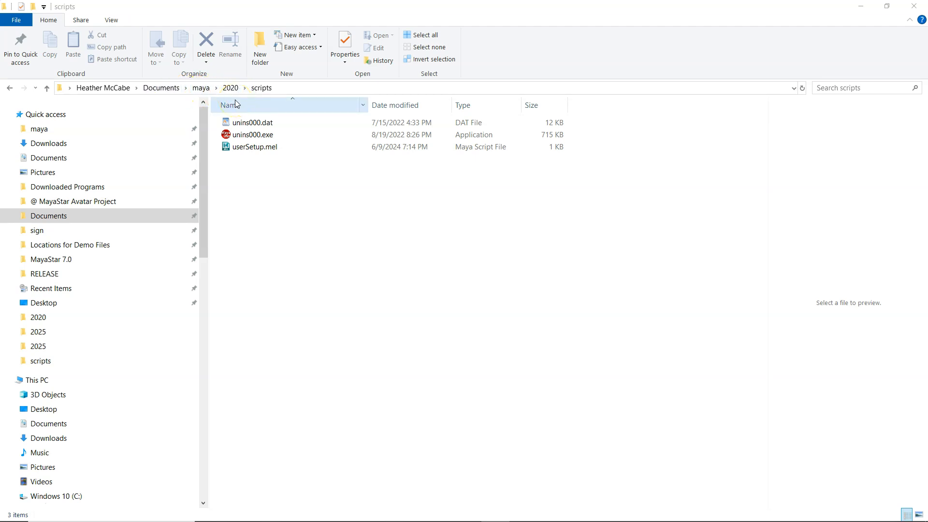
Open userSetup.mel from the maya\2020\scripts folder in Notepad to examine its source line
click(265, 89)
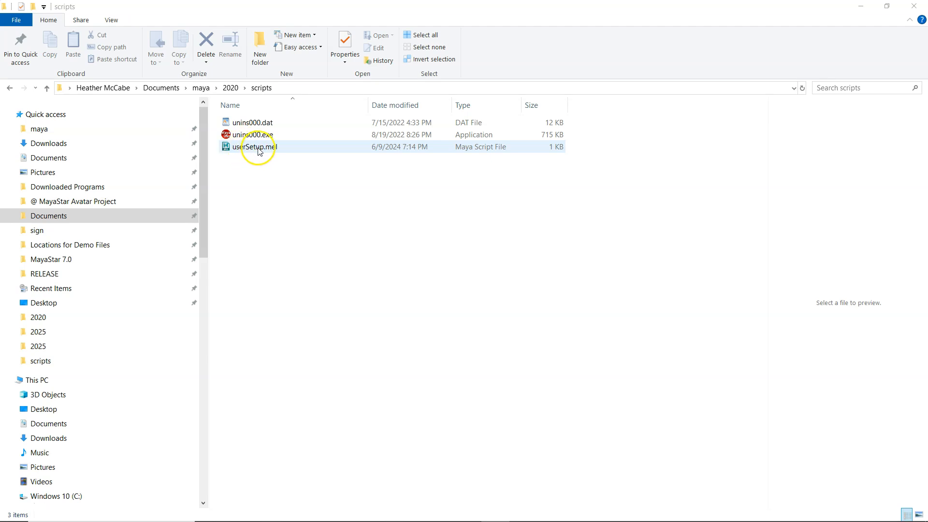
right_click(258, 147)
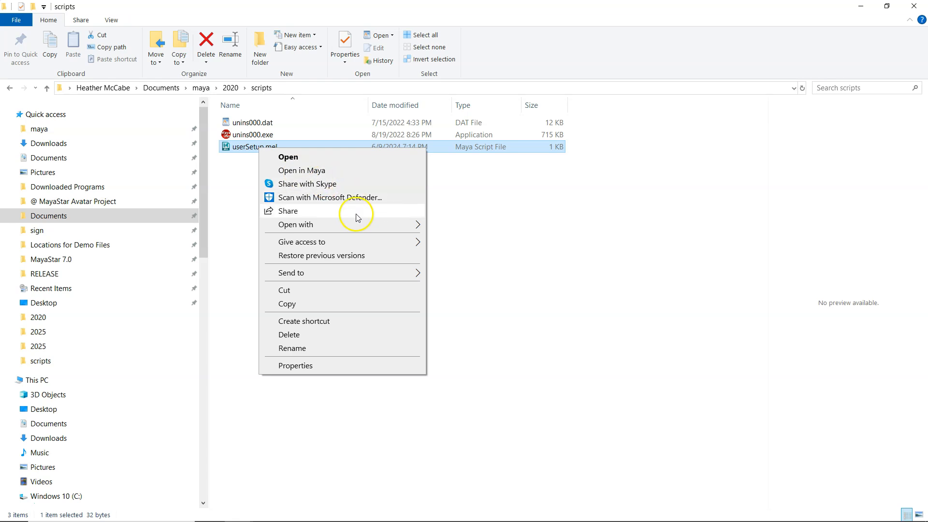
mouse_move(386, 227)
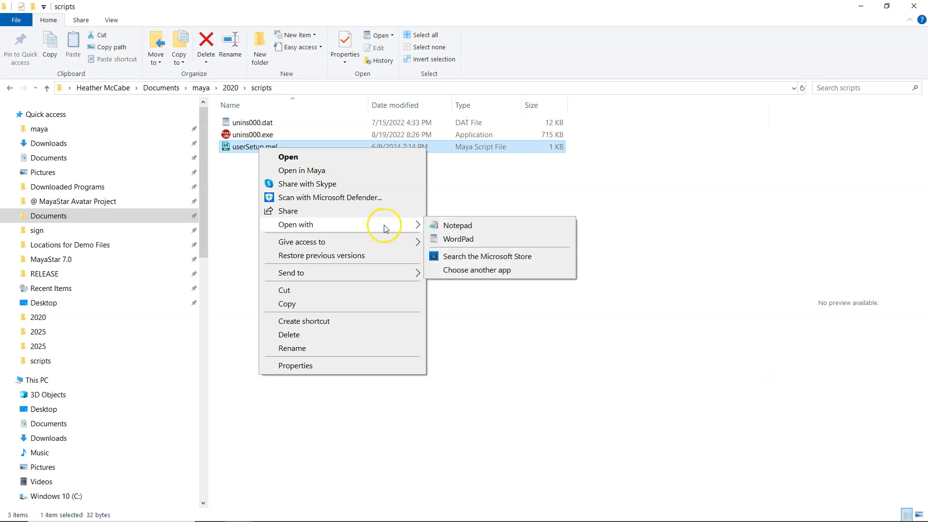
click(465, 229)
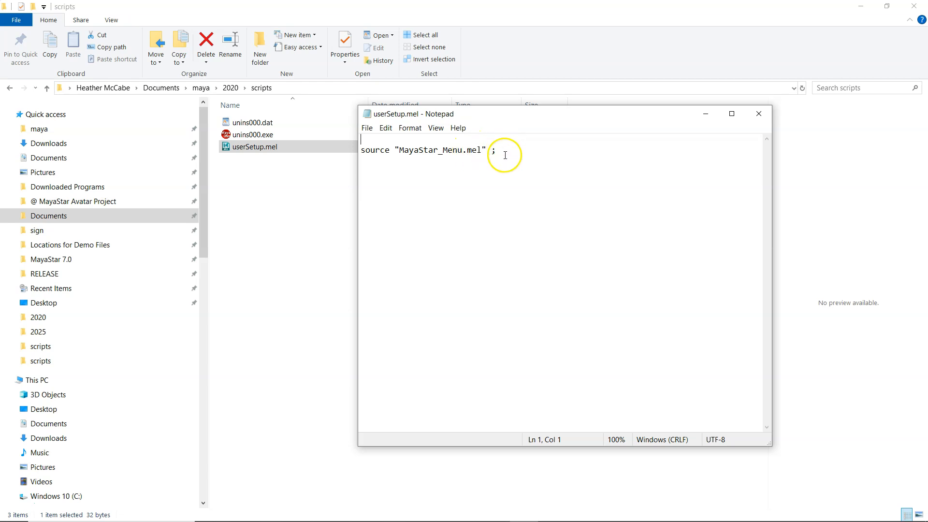
Try clearing all text from userSetup.mel, undo the deletion, and close the file without saving
key(ctrl+a)
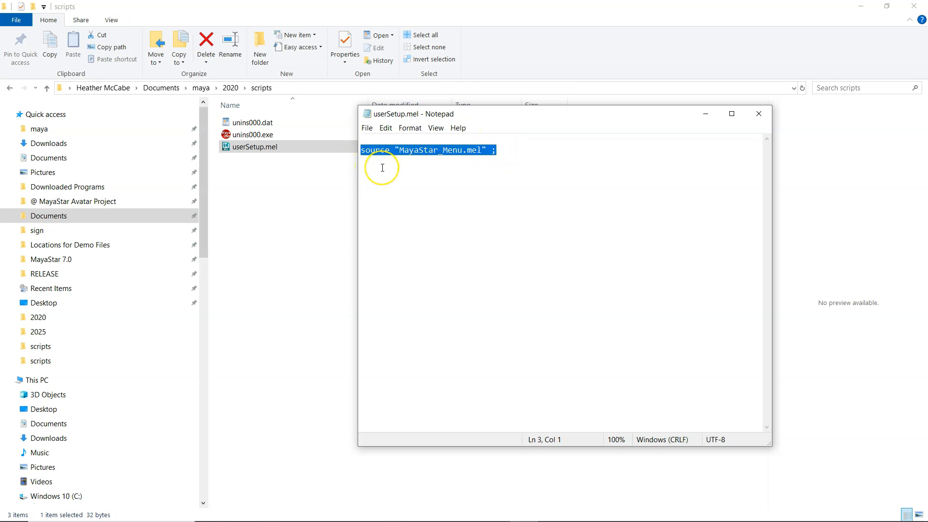
key(Delete)
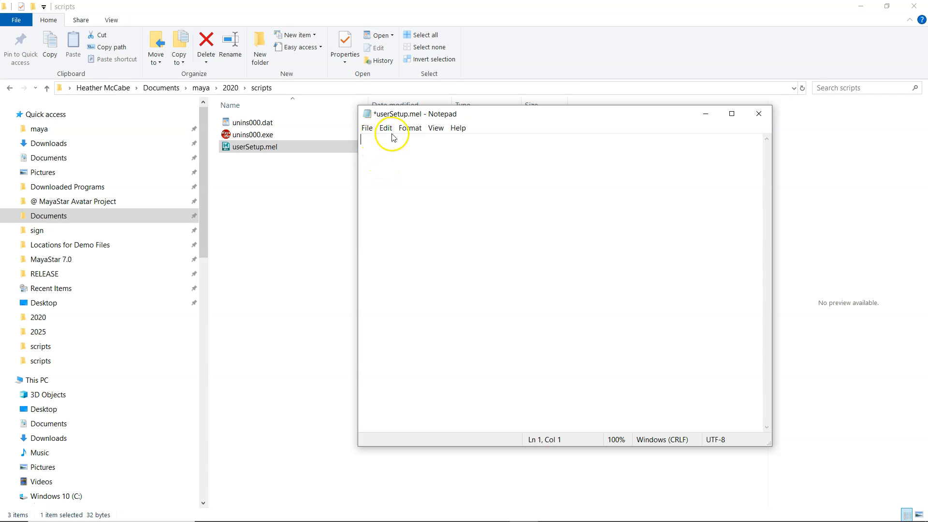
key(ctrl+z)
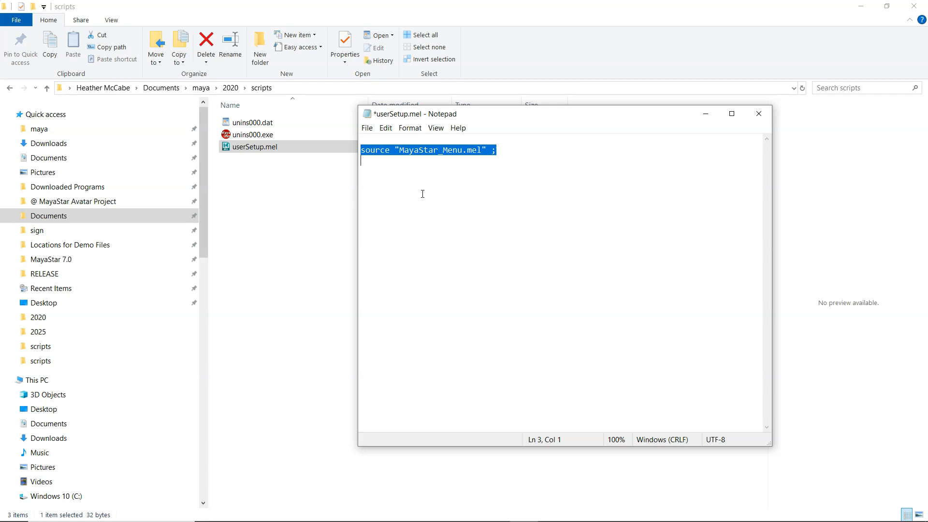
click(758, 118)
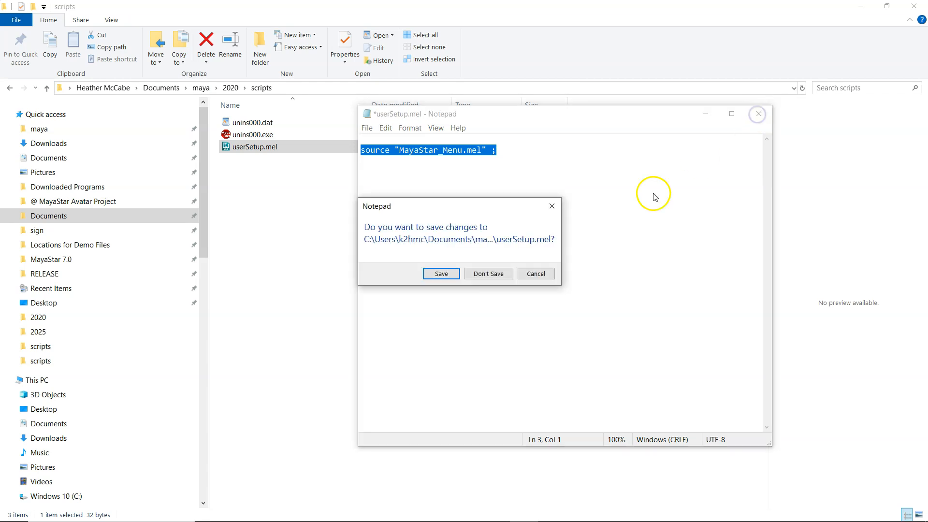
click(496, 274)
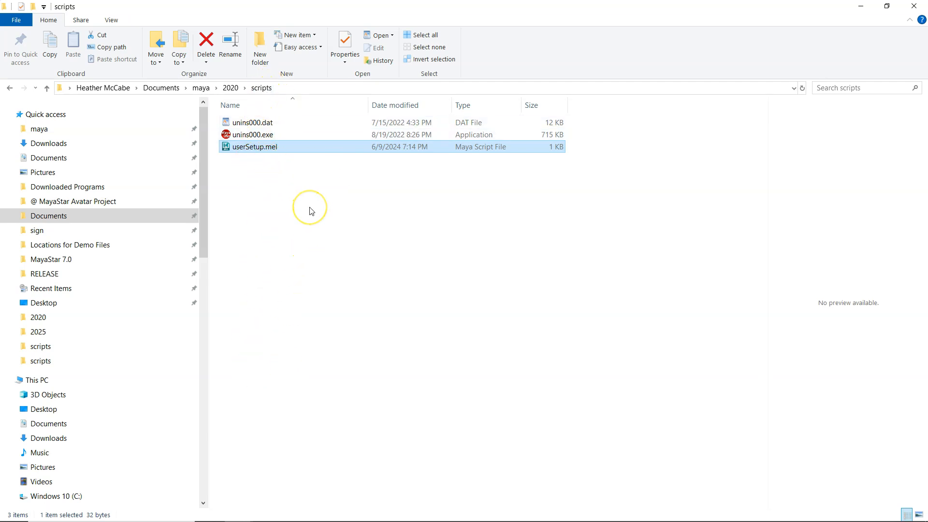
Go up to the maya\2020 folder and open Maya.env to examine its contents
click(231, 88)
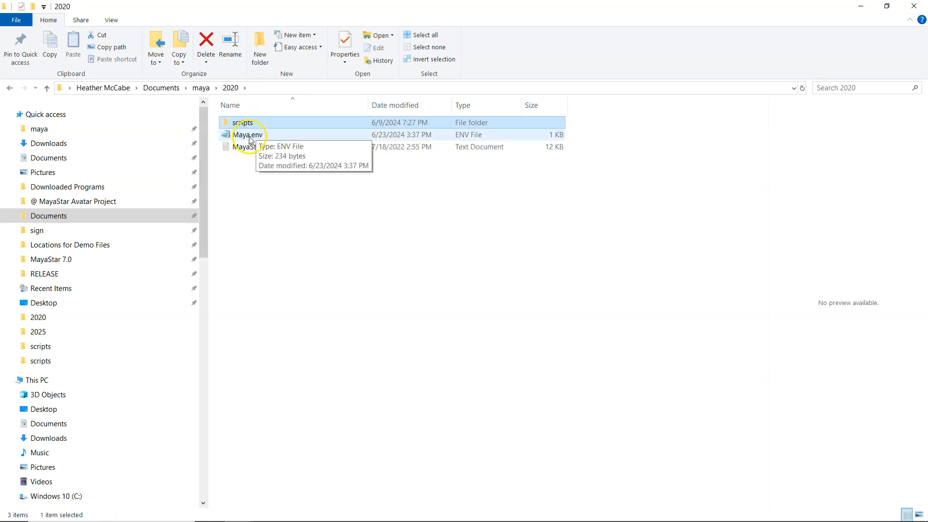
double_click(244, 135)
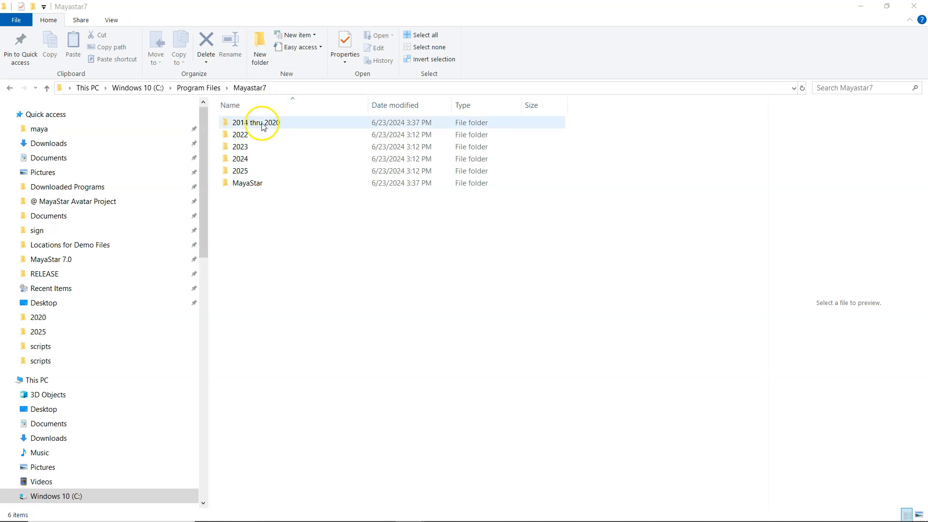
View userSetup.mel from Mayastar7's 2014 thru 2020 folder in Notepad, close it, and return to the Mayastar7 folder
click(282, 125)
double_click(281, 125)
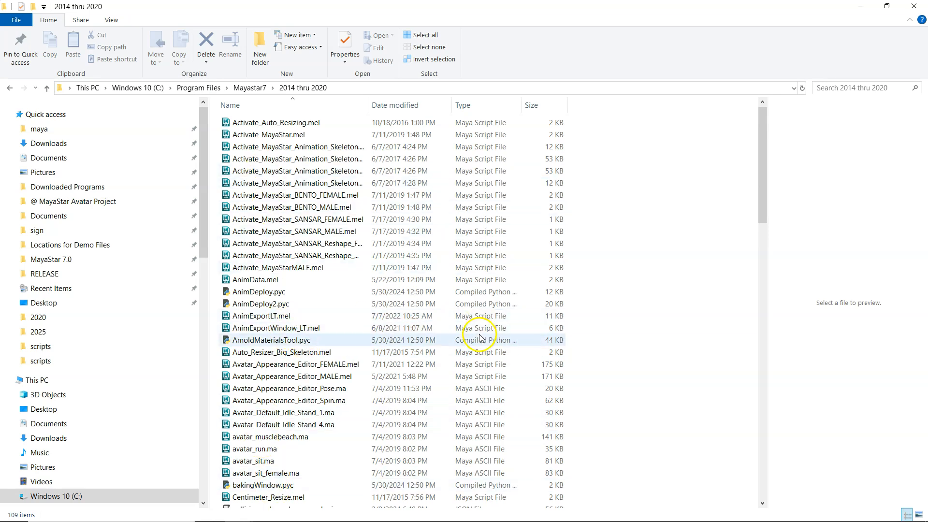
drag(768, 209, 809, 476)
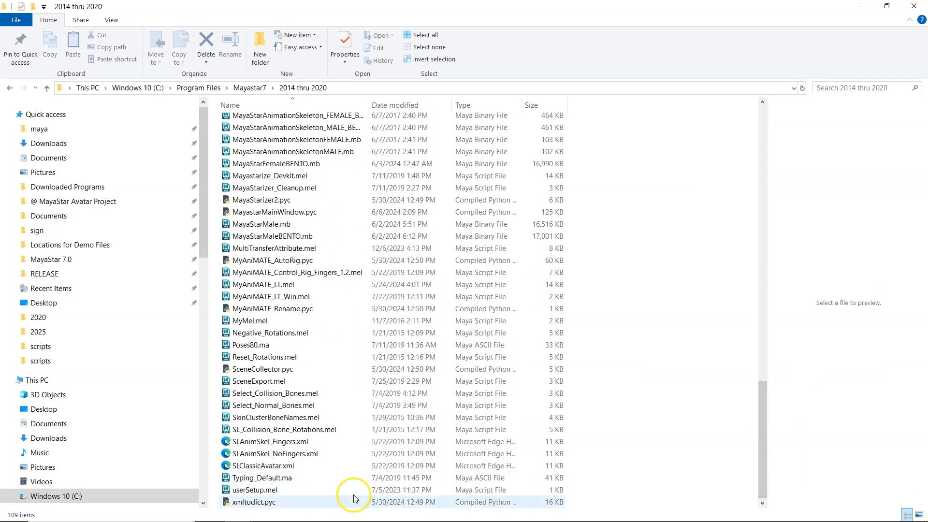
right_click(267, 492)
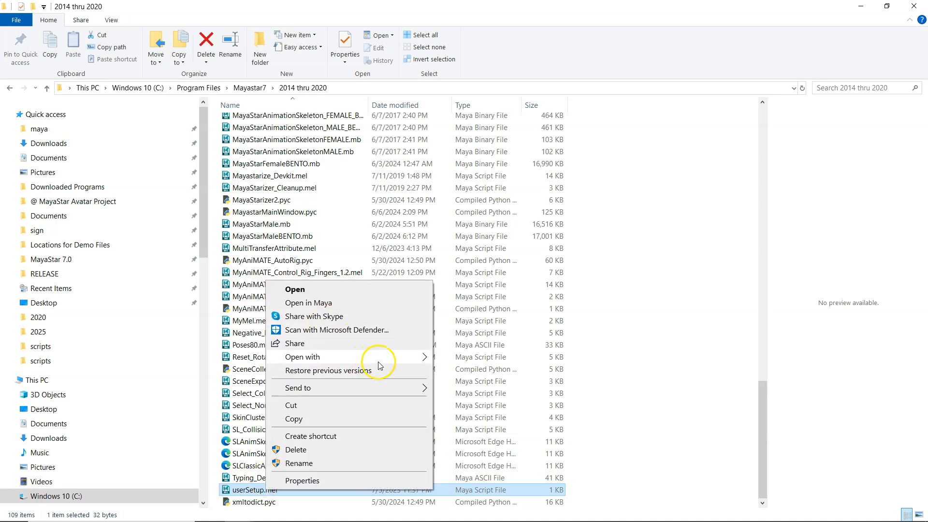
mouse_move(410, 358)
click(455, 360)
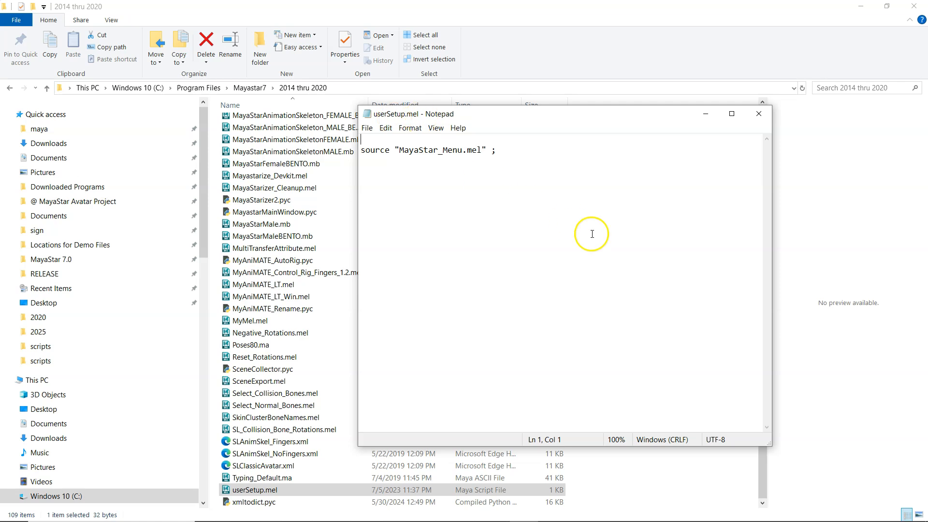
click(759, 116)
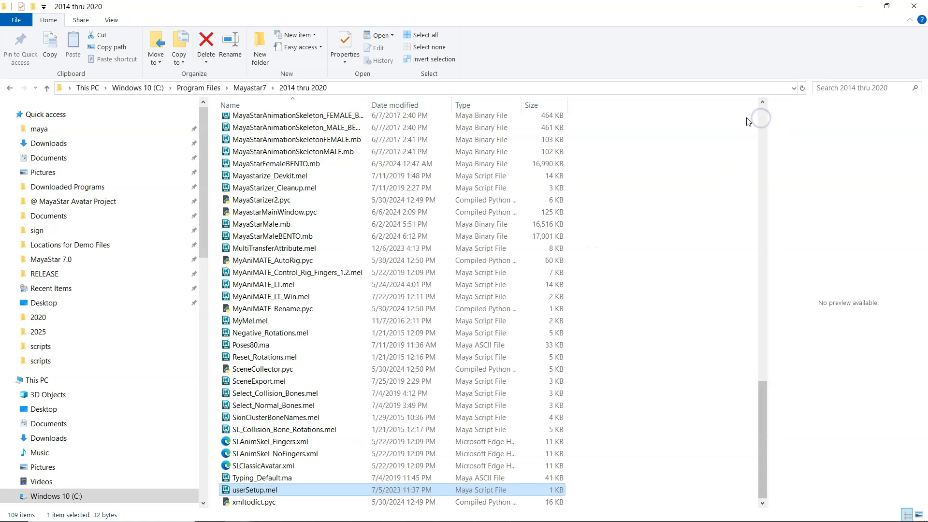
click(248, 88)
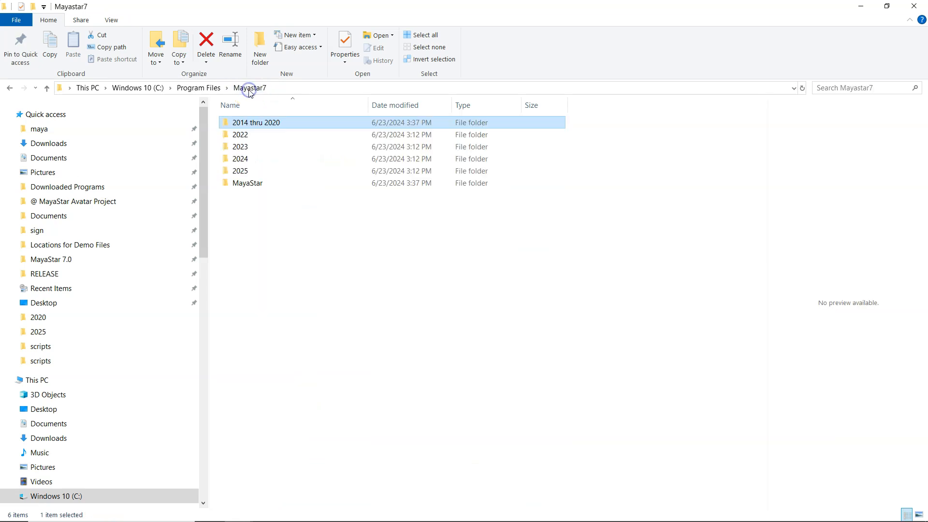
Examine the Maya version folders inside Mayastar7, from 2014 thru 2020 up to 2025
click(243, 137)
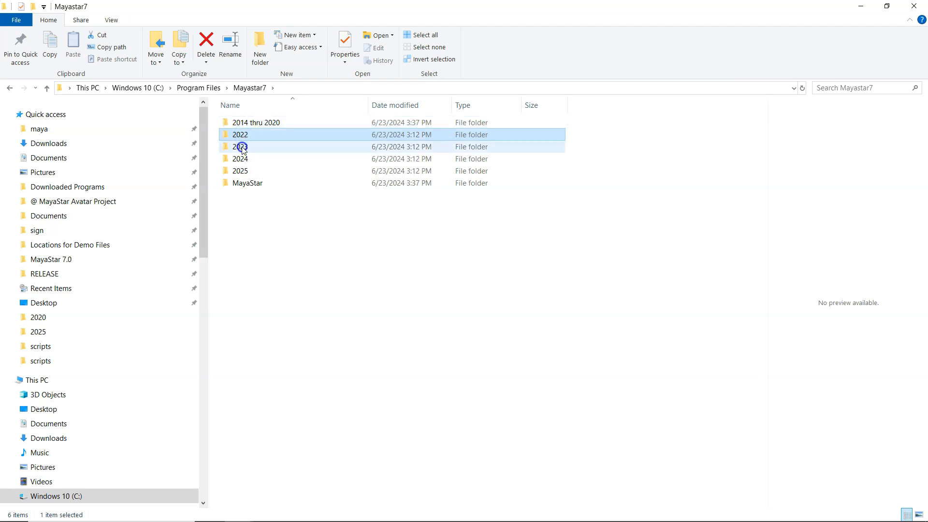
click(243, 148)
click(242, 159)
click(243, 172)
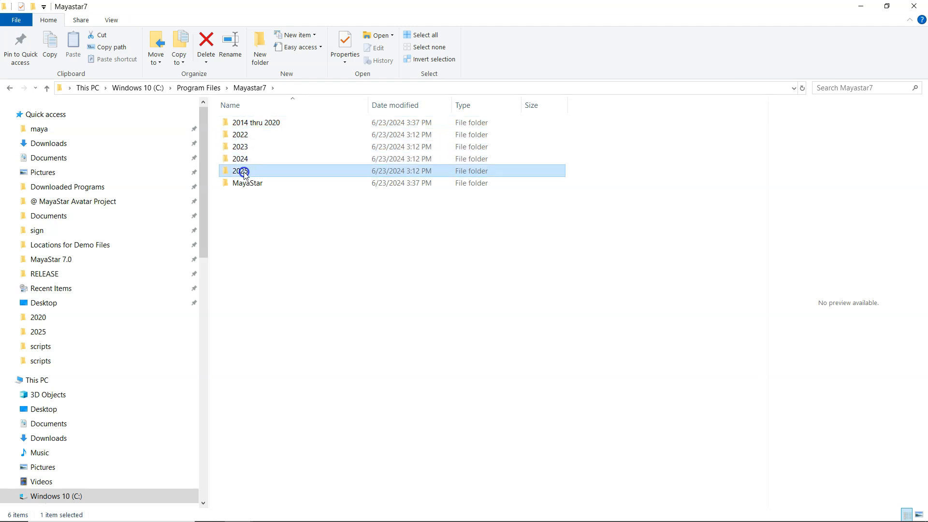
click(264, 124)
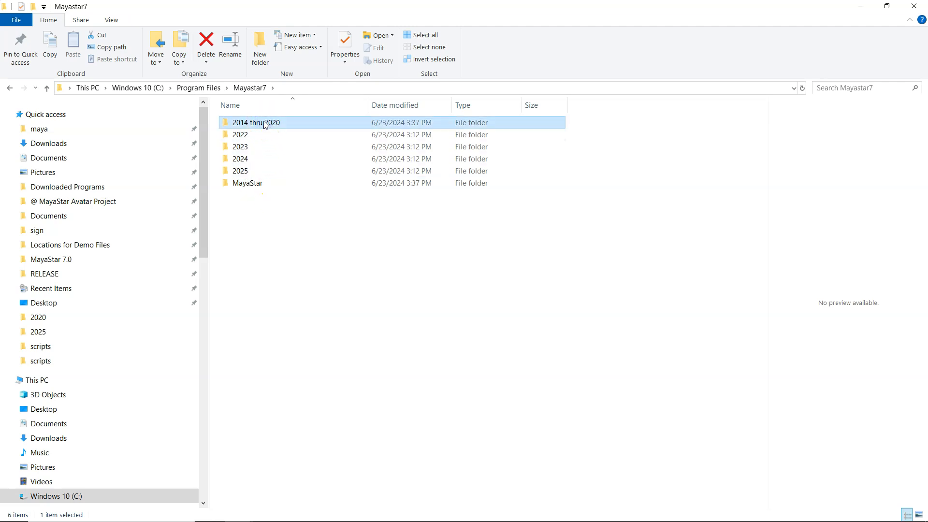
click(245, 126)
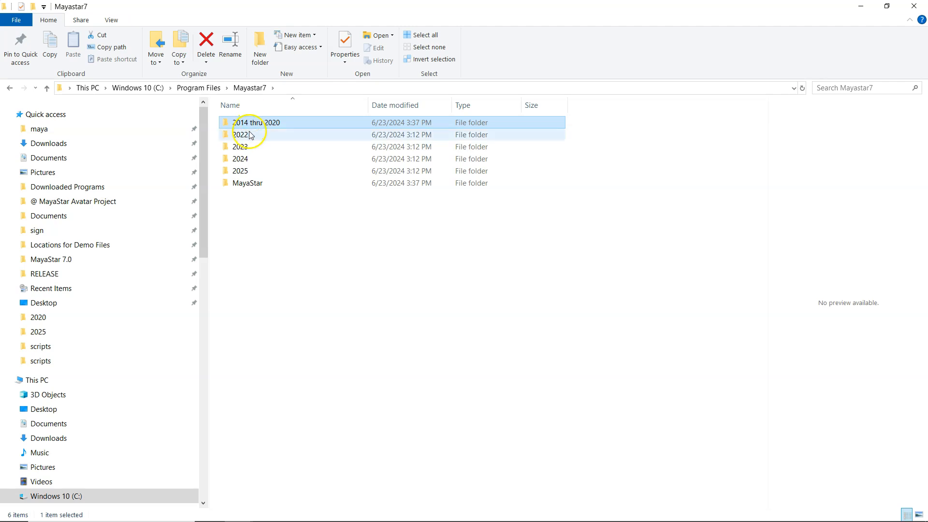
click(265, 125)
click(244, 124)
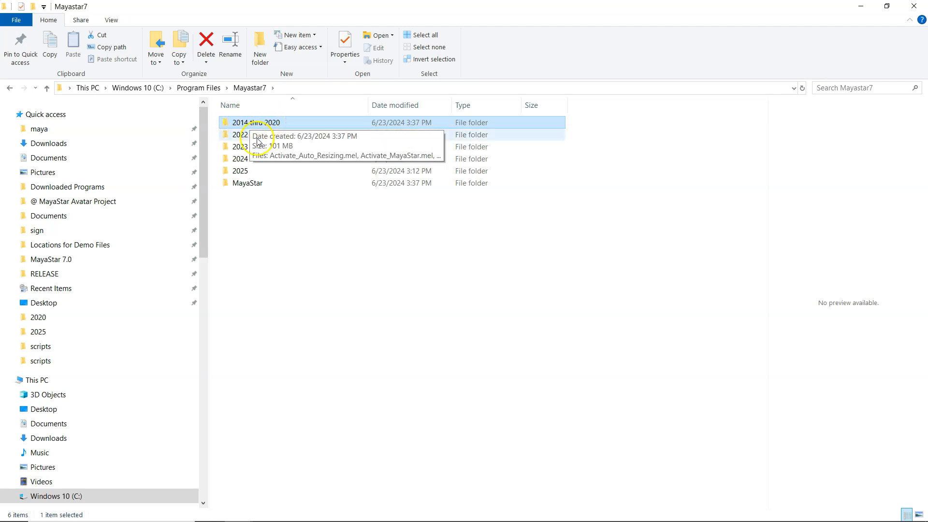
Inspect the uninstall files in Mayastar7's MayaStar subfolder, and go back to open the 2014 thru 2020 folder
double_click(245, 186)
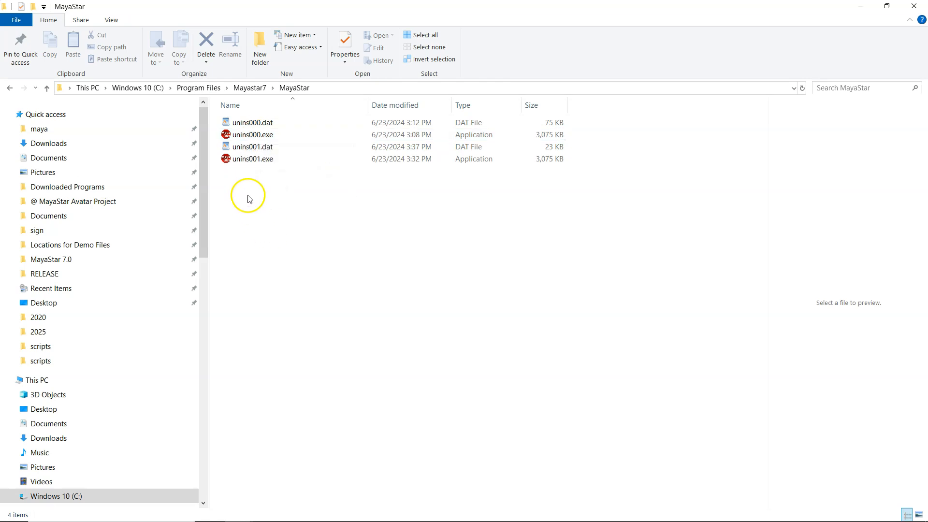
mouse_move(263, 165)
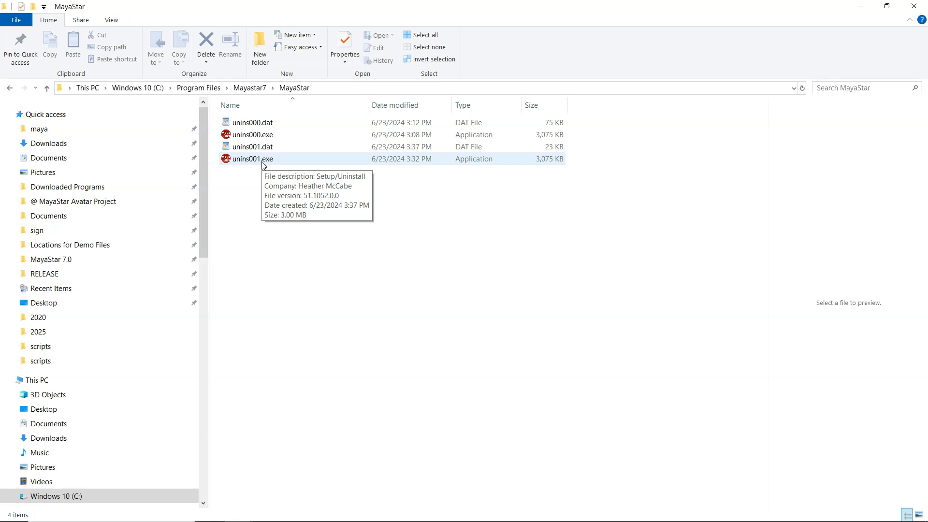
click(250, 89)
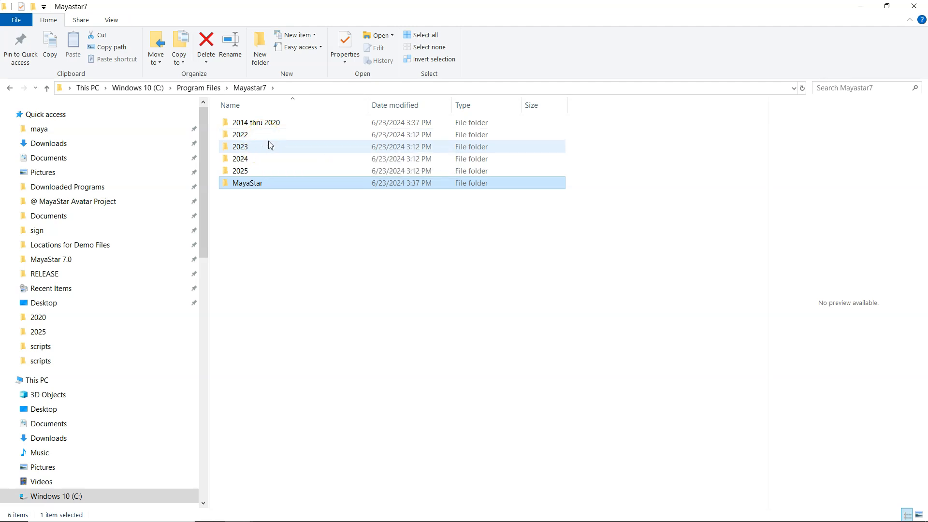
mouse_move(270, 145)
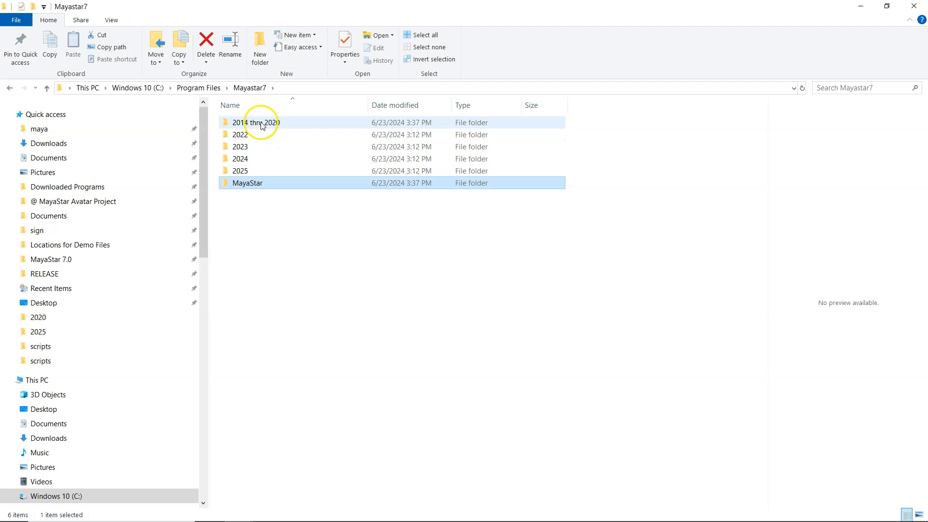
double_click(261, 123)
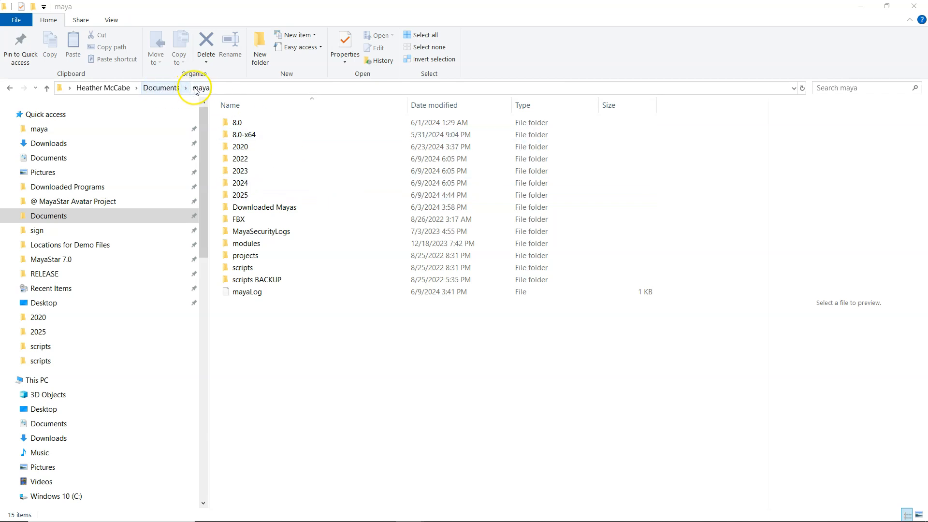
Open the 2020 folder inside Documents\maya
click(282, 147)
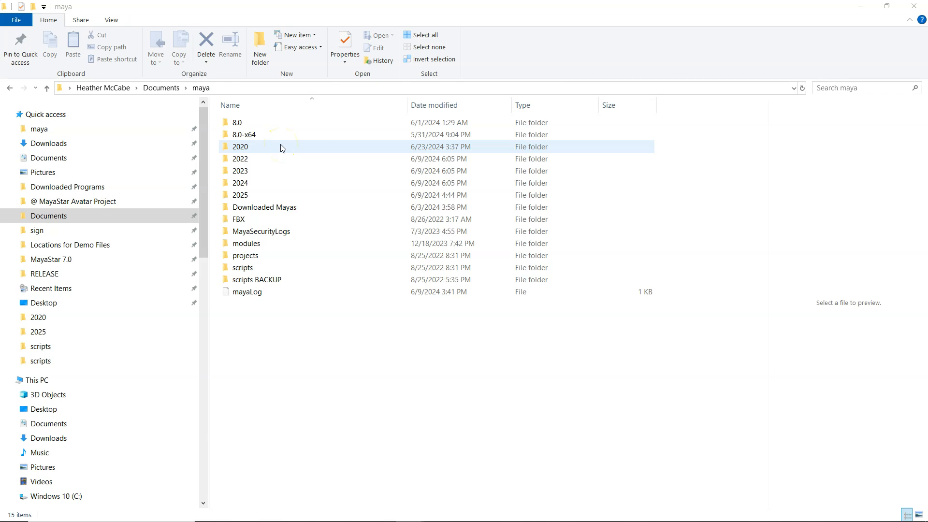
click(248, 156)
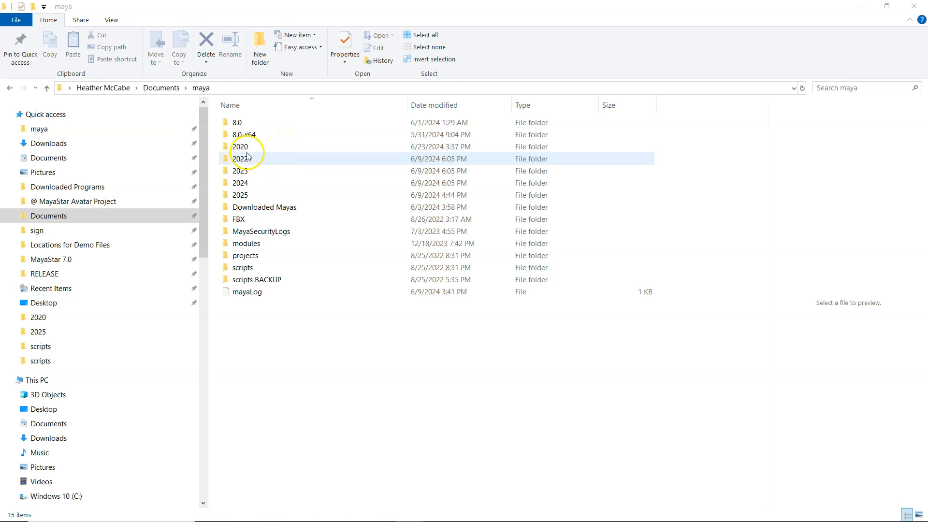
click(249, 147)
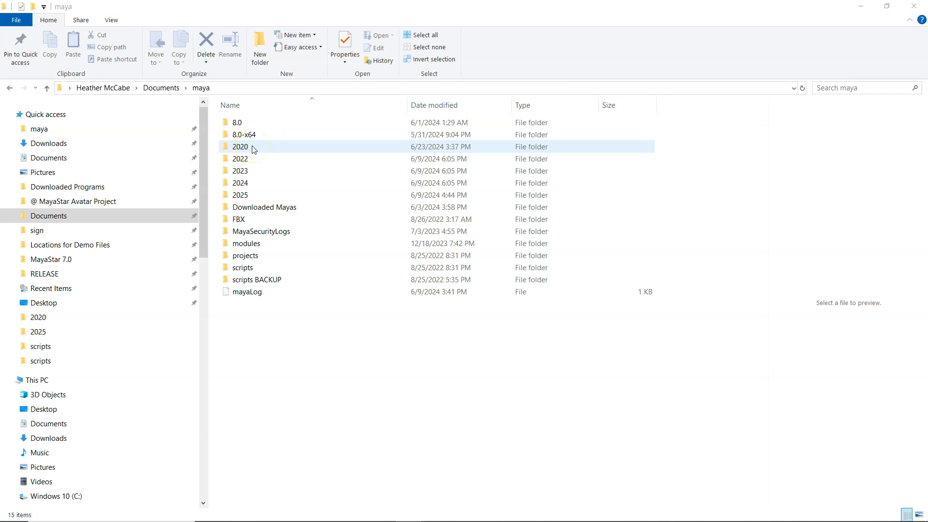
click(241, 149)
double_click(241, 147)
click(269, 197)
click(264, 147)
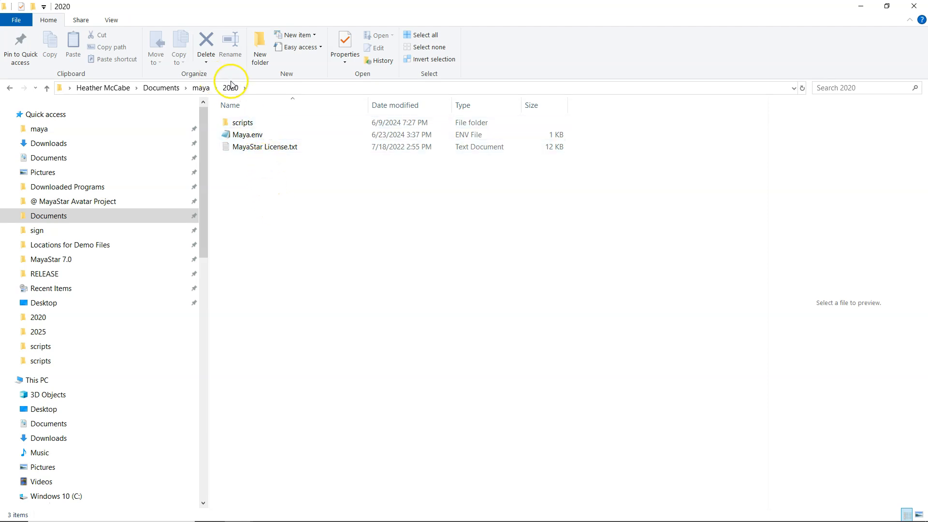
Open Maya.env in Notepad, highlight the first pair of MAYA_SCRIPT_PATH and PYTHONPATH lines, and close the file
click(247, 136)
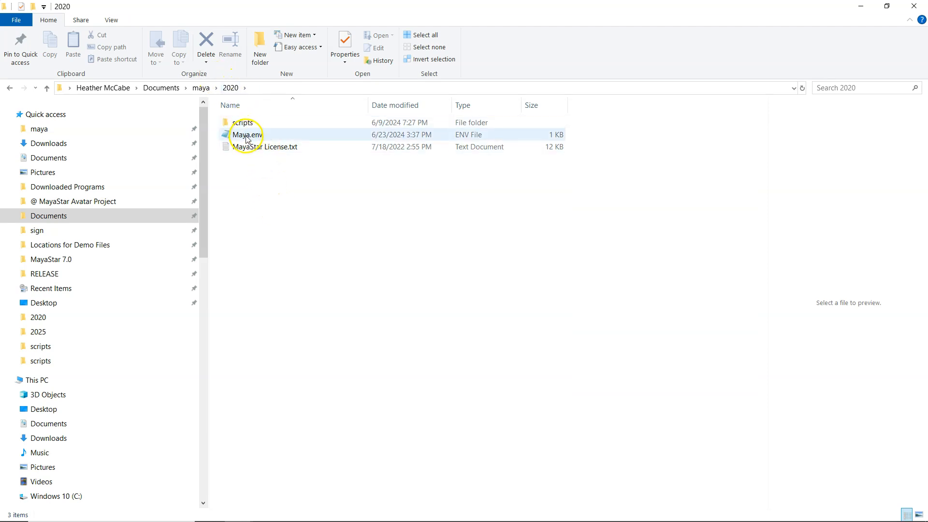
double_click(245, 136)
click(436, 119)
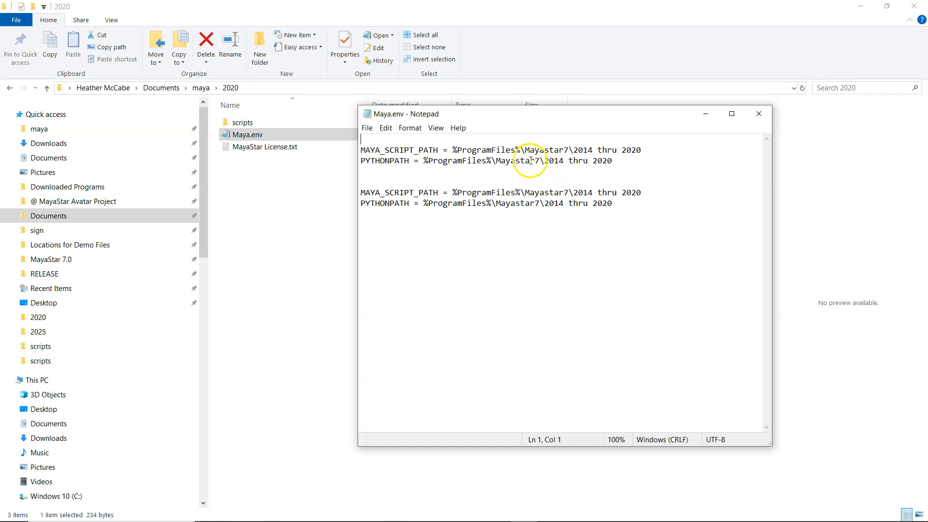
drag(602, 150, 491, 150)
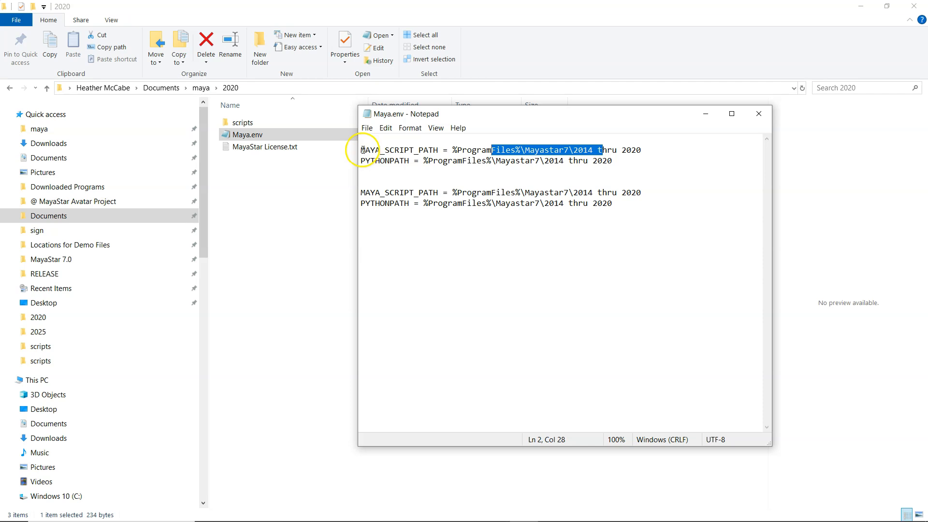
drag(363, 149, 617, 170)
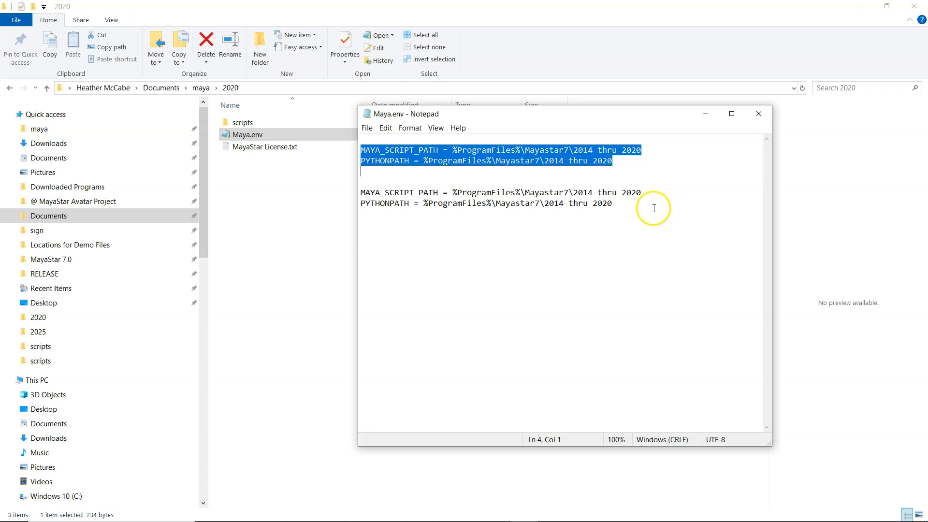
click(761, 116)
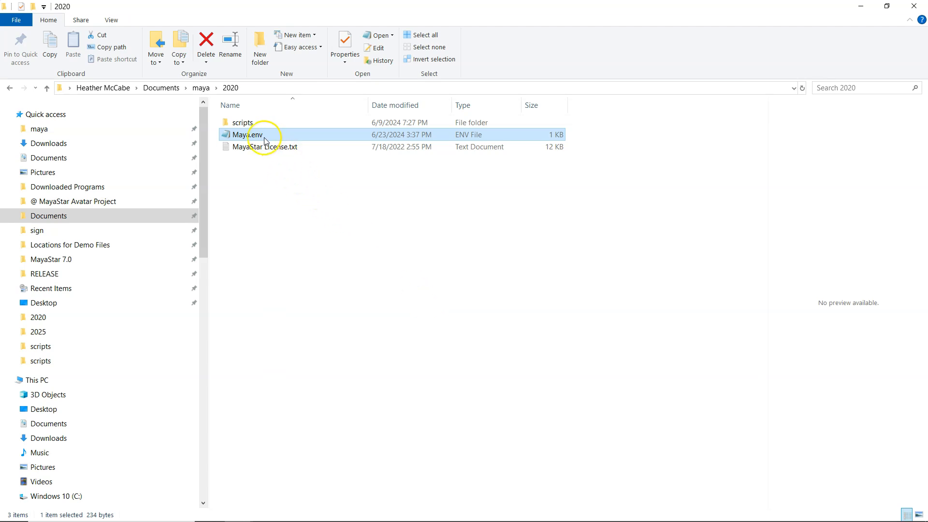
Check the scripts folder inside maya\2020, and reopen Maya.env to highlight all its path lines before closing it
double_click(242, 124)
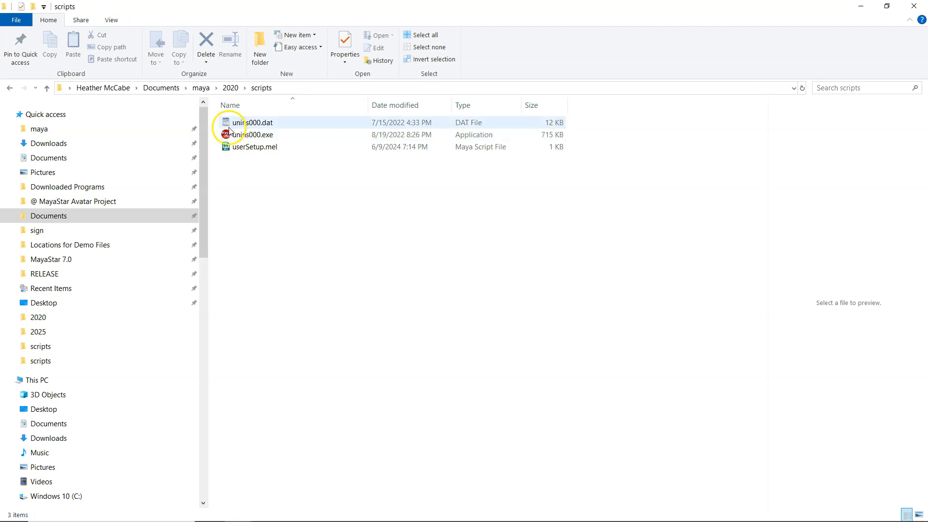
click(231, 88)
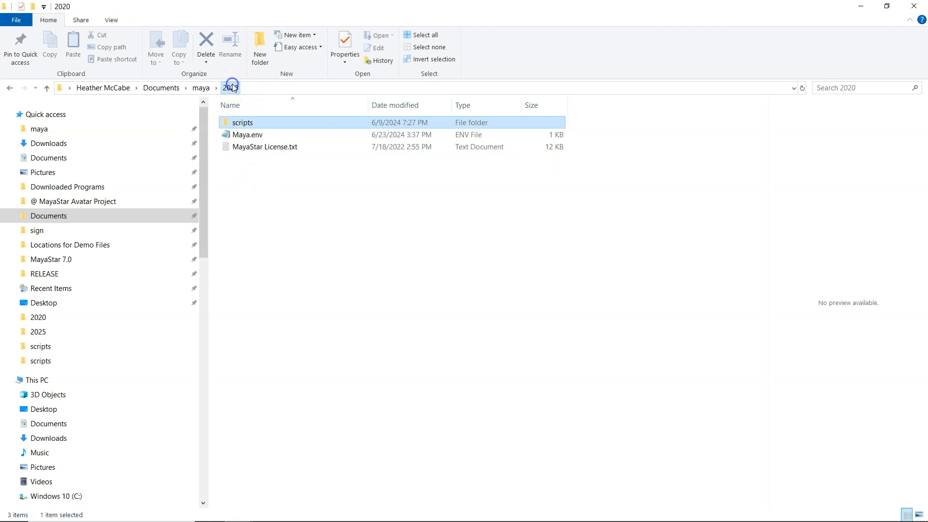
double_click(249, 136)
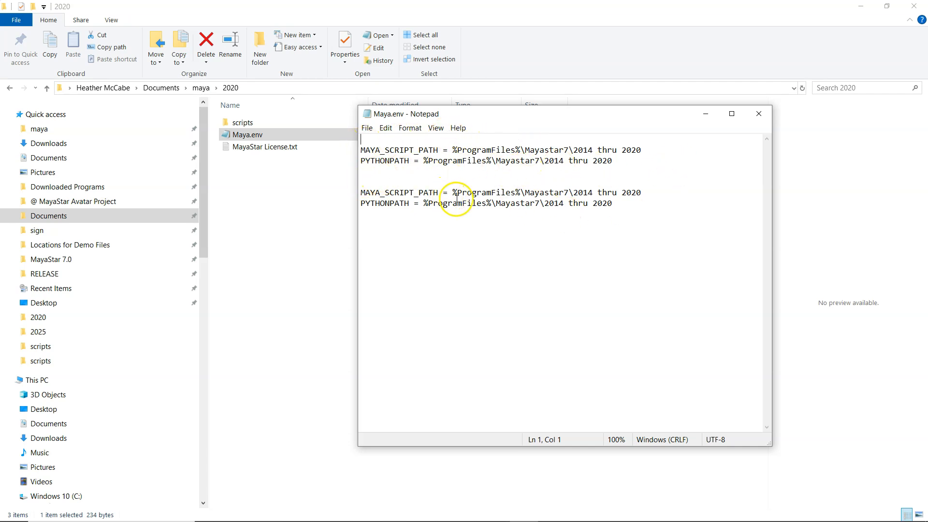
key(ctrl+a)
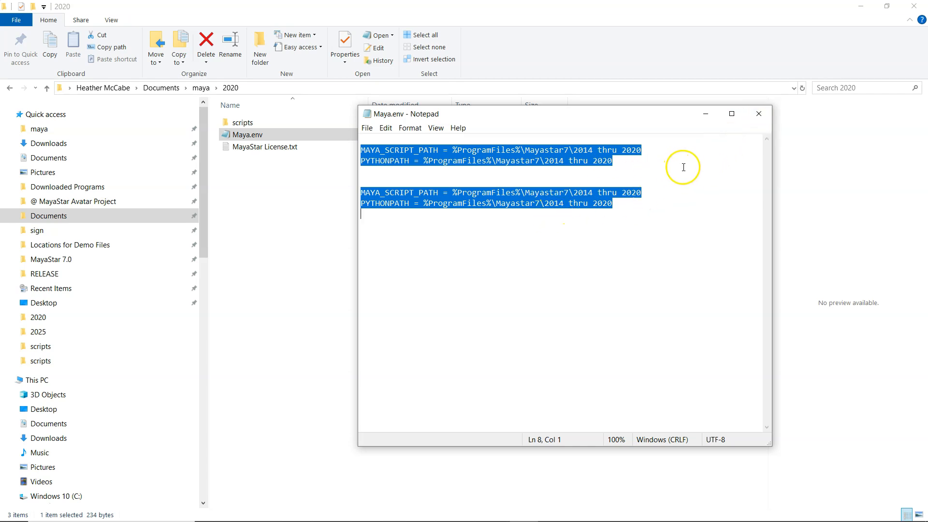
click(758, 114)
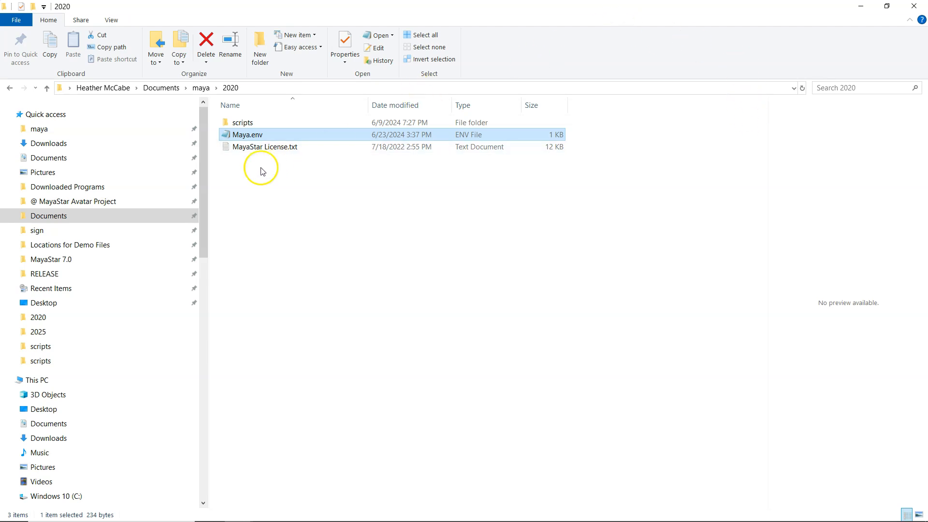
click(244, 141)
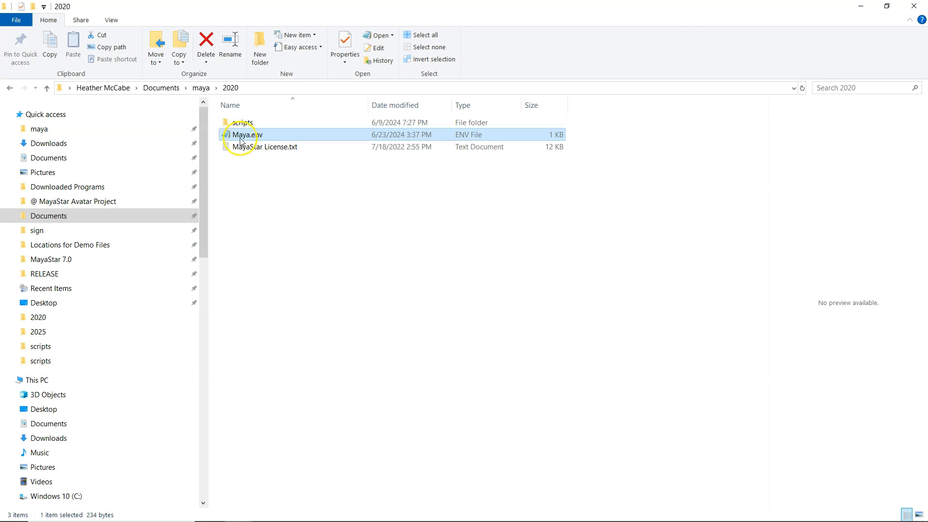